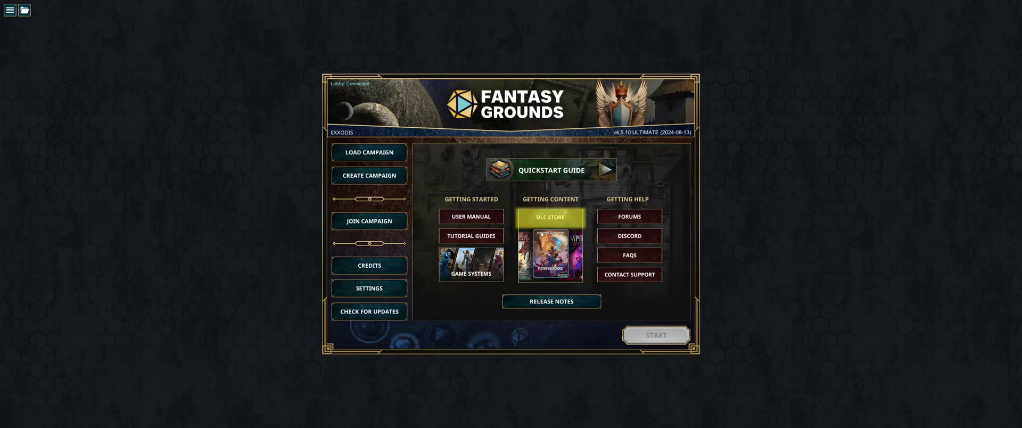
Get the free Close Windows extension from The Forge store and confirm it in the inventory.
left_click(542, 232)
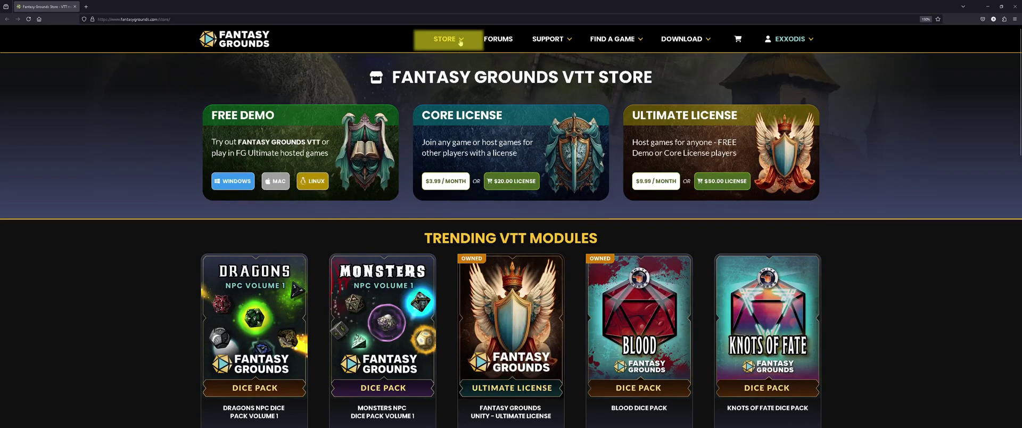
mouse_move(460, 42)
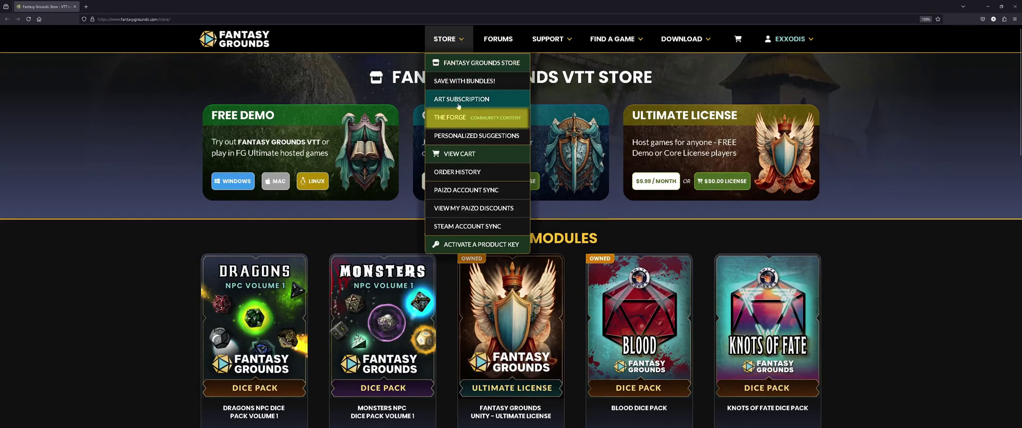
left_click(455, 119)
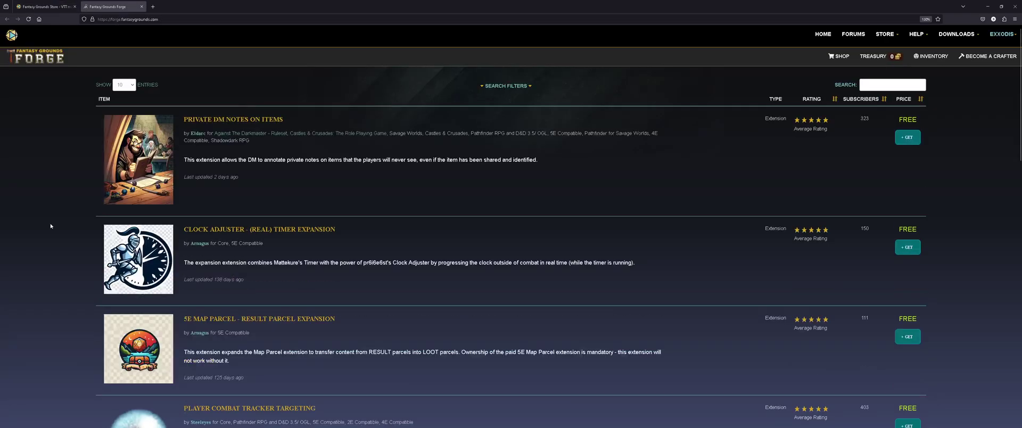
scroll(51, 226, "down", 5)
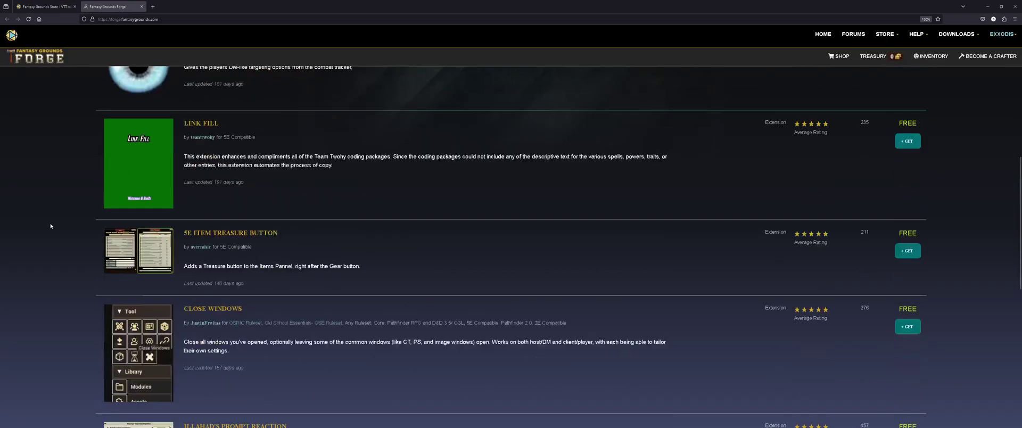
scroll(51, 226, "down", 2)
triple_click(213, 196)
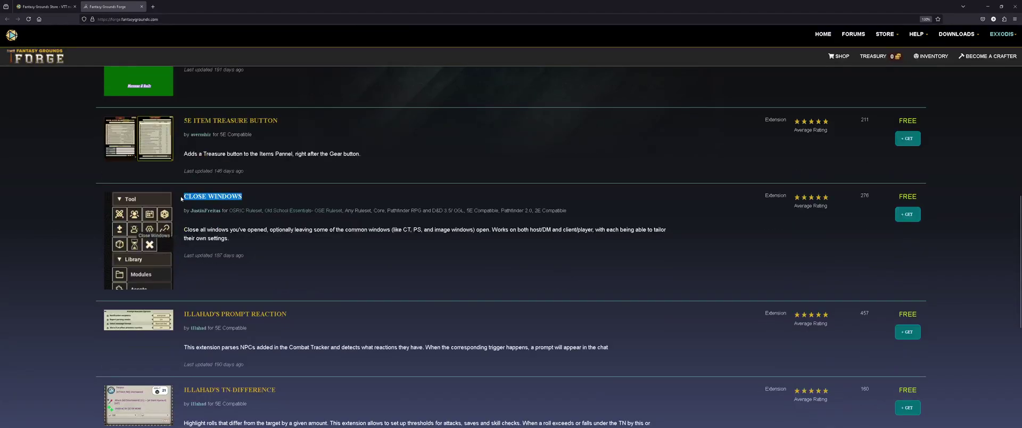
left_click(917, 223)
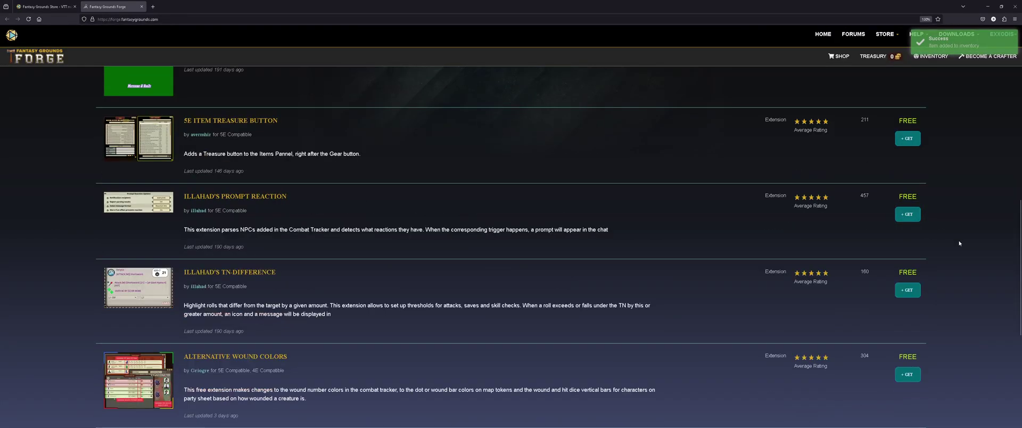
left_click(934, 59)
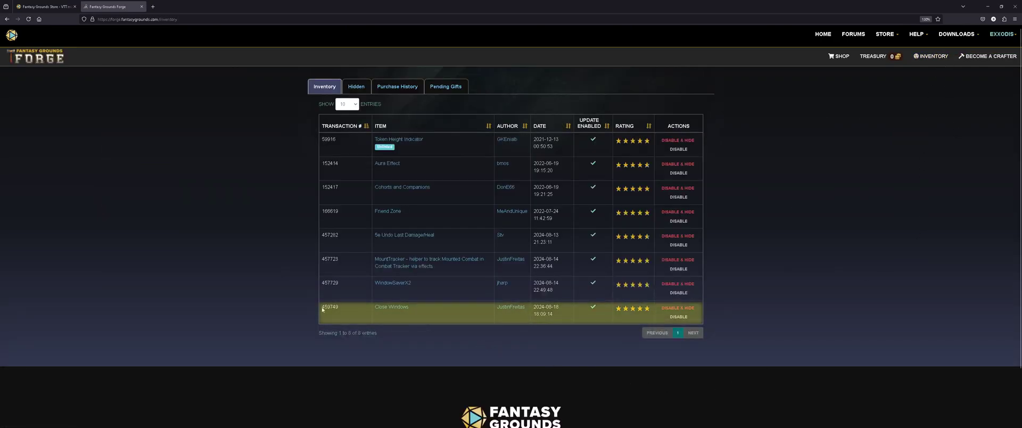
left_click_drag(322, 309, 703, 310)
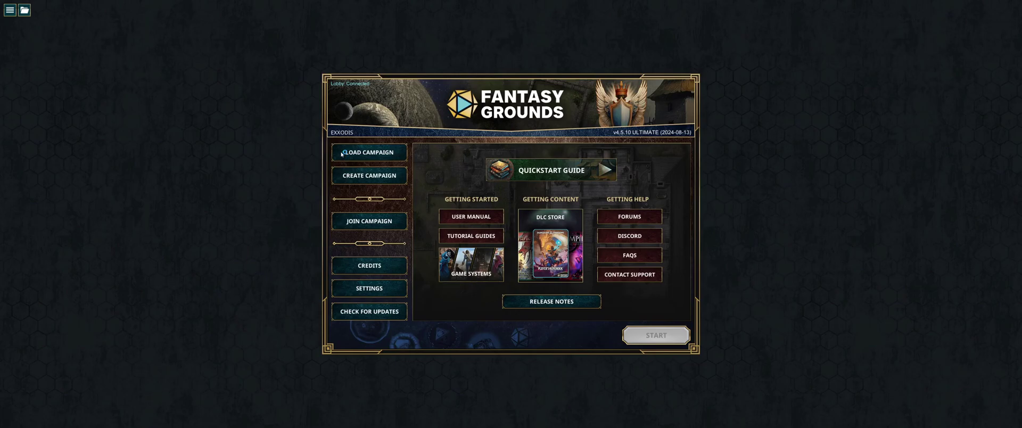
Start the Dungeons and Dragons 5e campaign with Feature: Close Windows enabled.
left_click(341, 154)
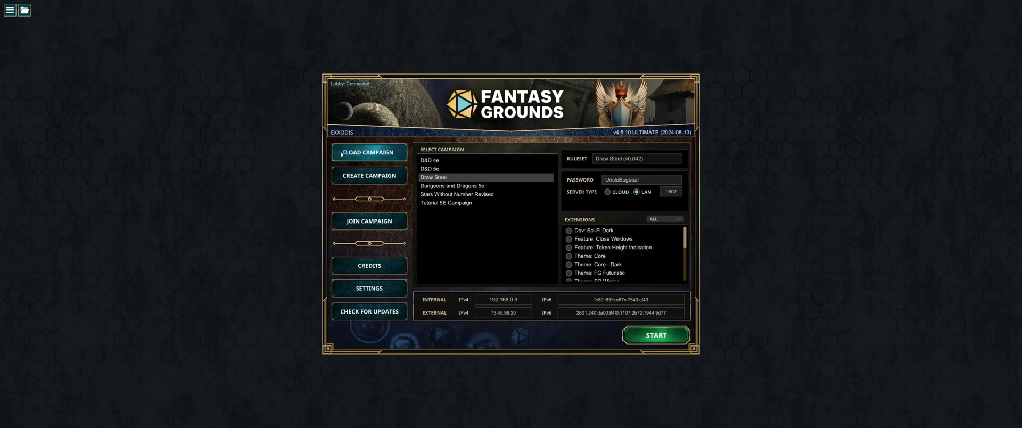
left_click(433, 186)
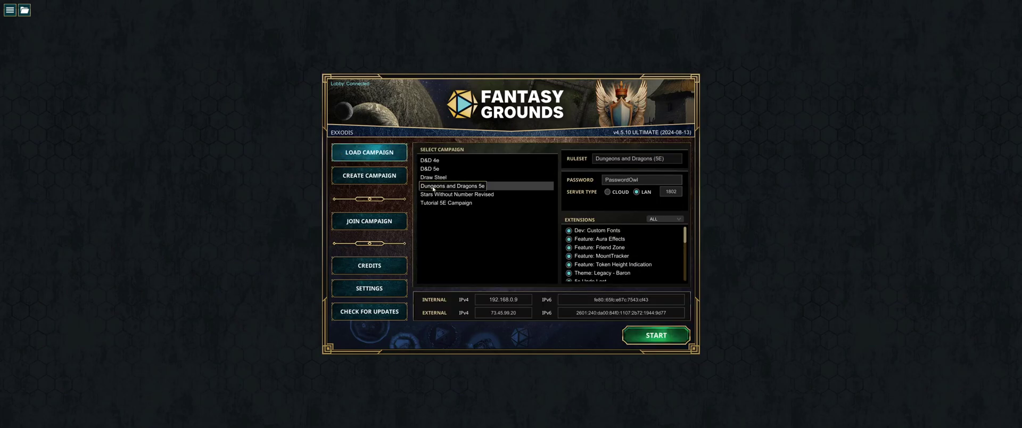
scroll(660, 247, "down", 2)
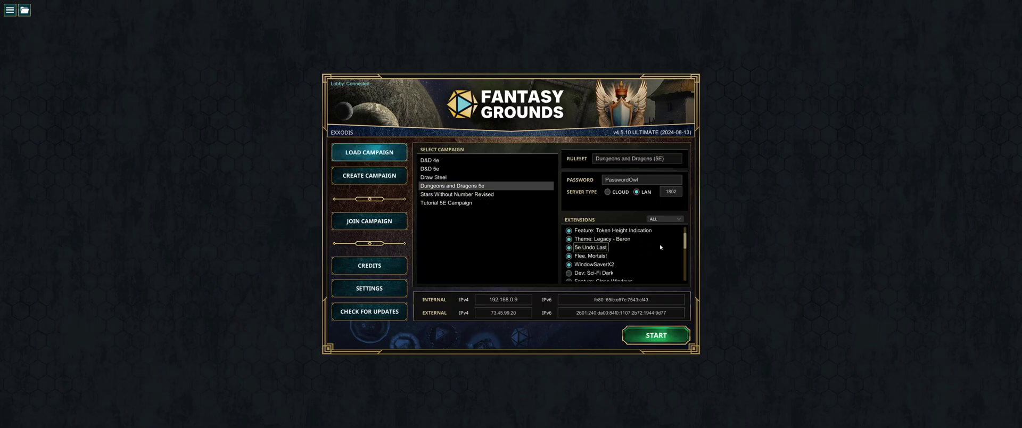
scroll(660, 247, "down", 2)
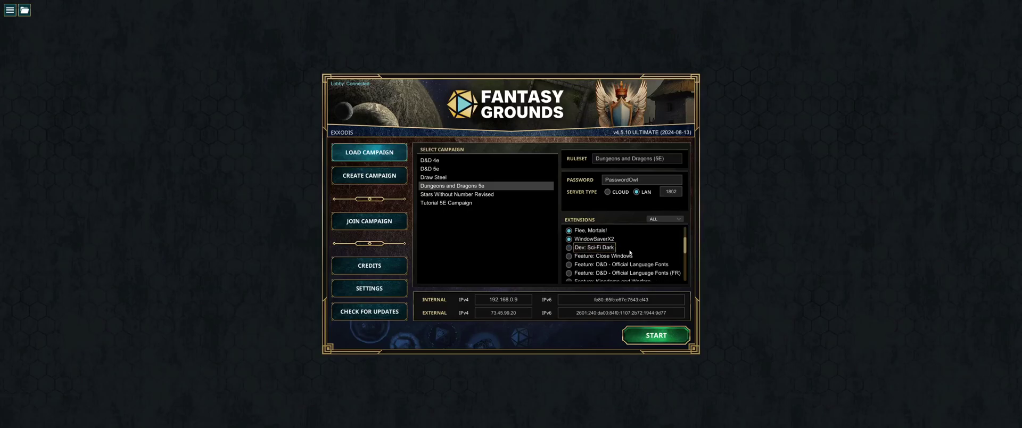
scroll(612, 251, "down", 1)
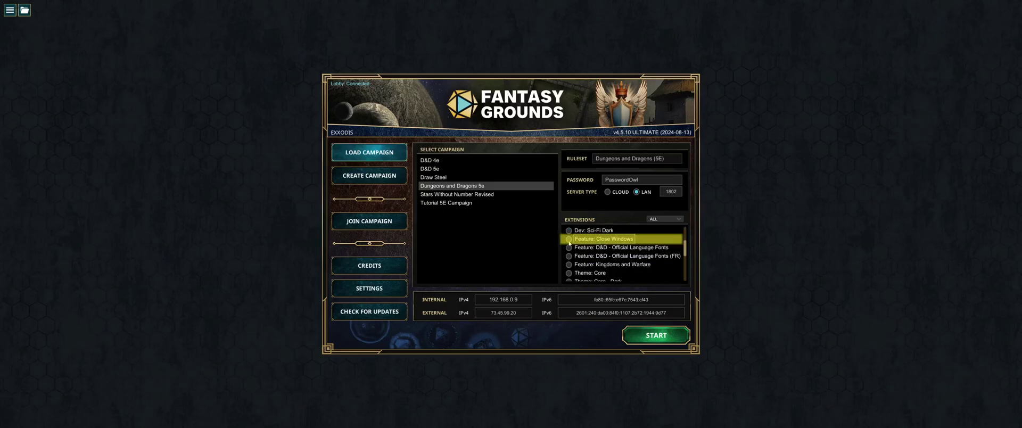
left_click(569, 239)
left_click(665, 340)
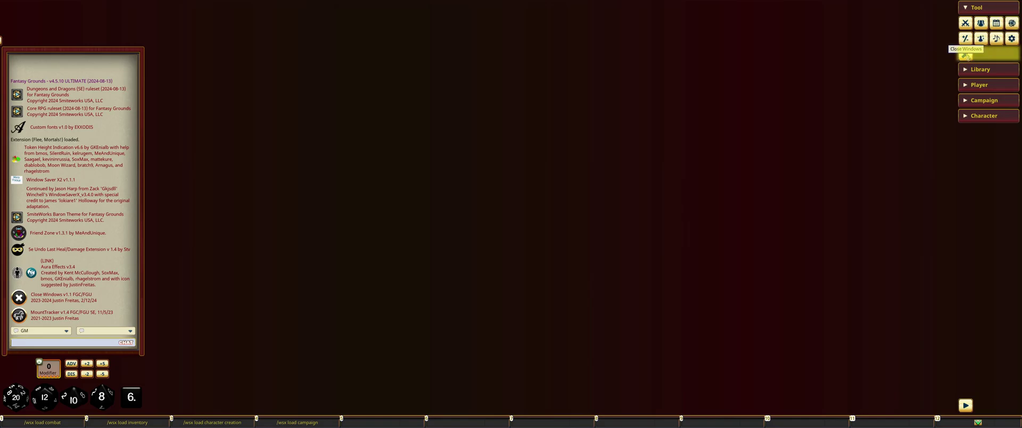
Open the Modules, Books, Character Selection, Classes and Races windows from the sidebar.
left_click(980, 70)
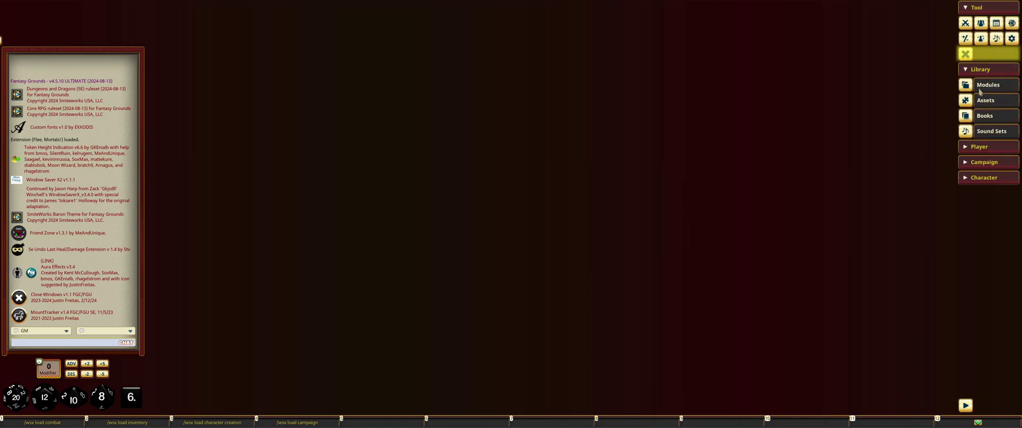
left_click(982, 87)
left_click(990, 146)
left_click(987, 166)
left_click(985, 148)
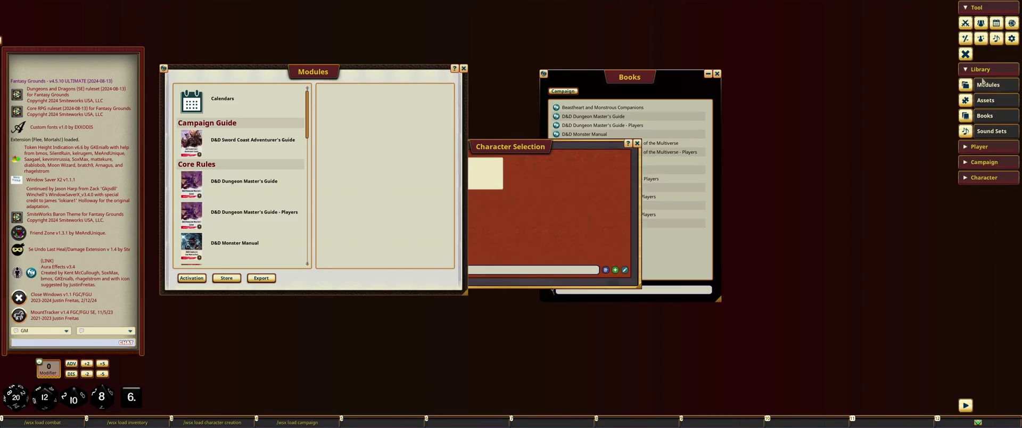
left_click(983, 71)
left_click(988, 121)
left_click(990, 147)
left_click(990, 176)
left_click(989, 119)
Close all open windows at once with the Close Windows button, then return to the launcher.
left_click(965, 54)
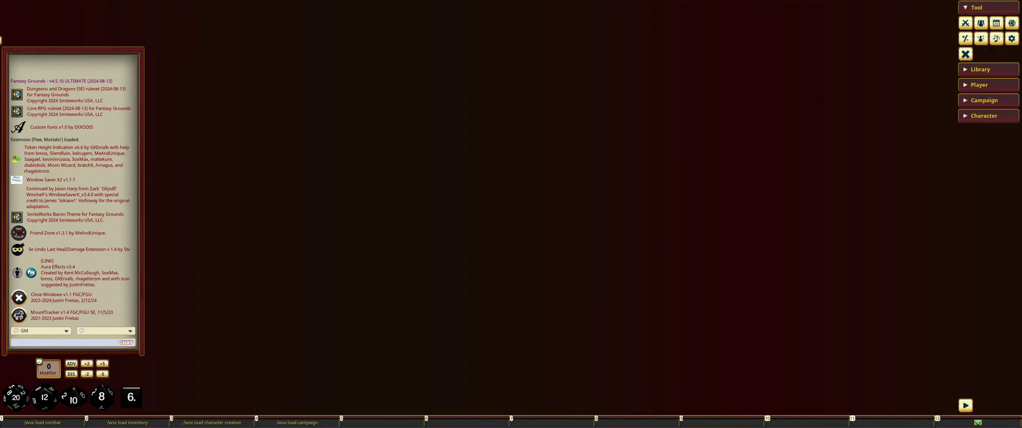
key("alt+Tab")
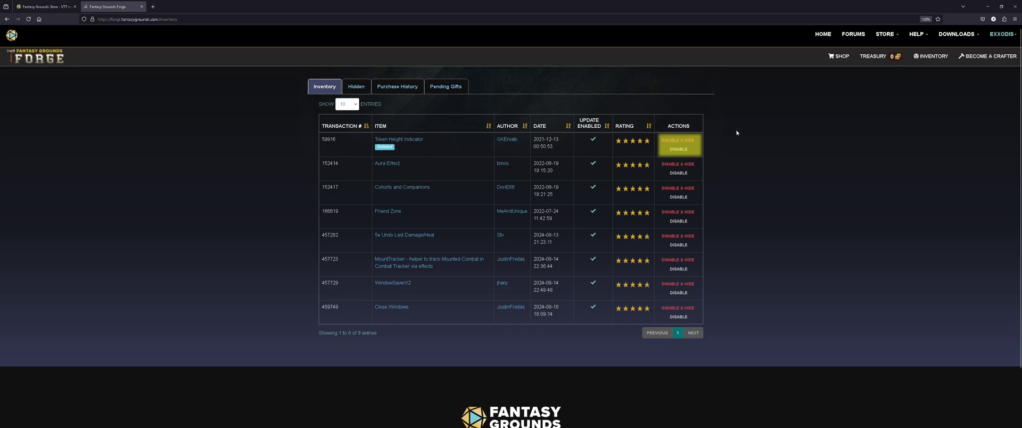
key("alt+Tab")
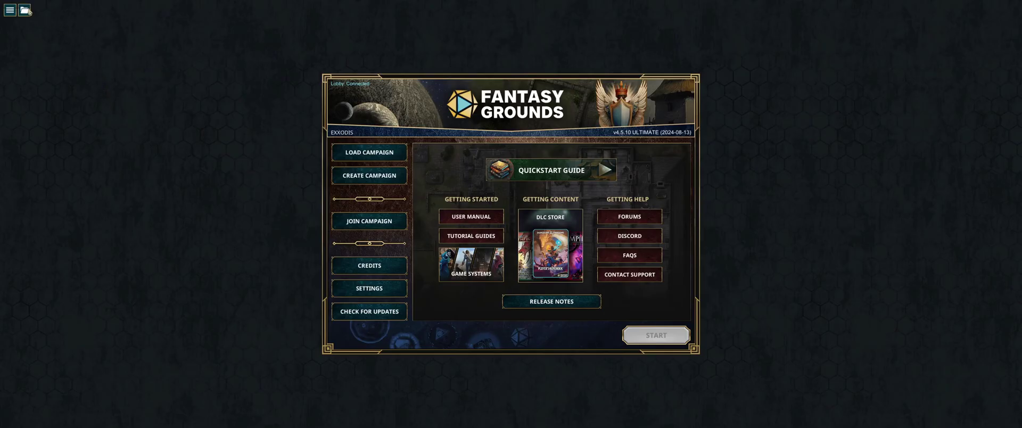
Open the extensions folder of the Fantasy Grounds data folder in File Explorer.
left_click(25, 10)
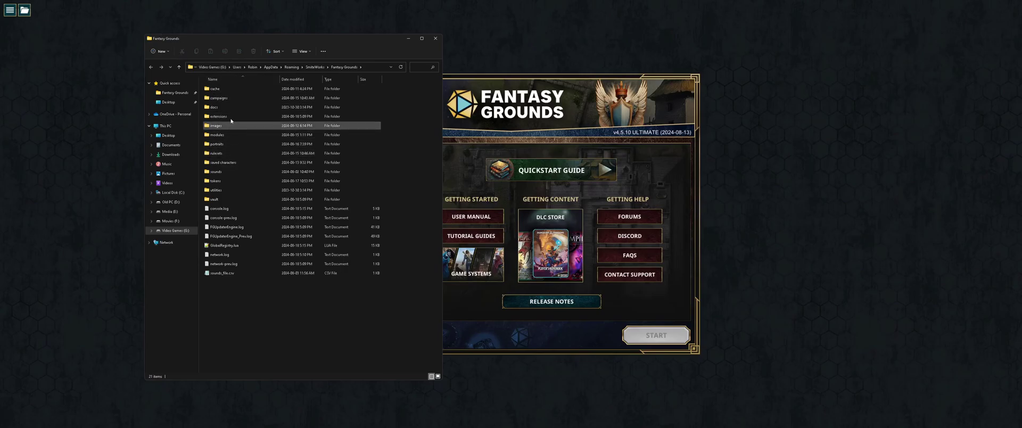
left_click(313, 118)
double_click(313, 117)
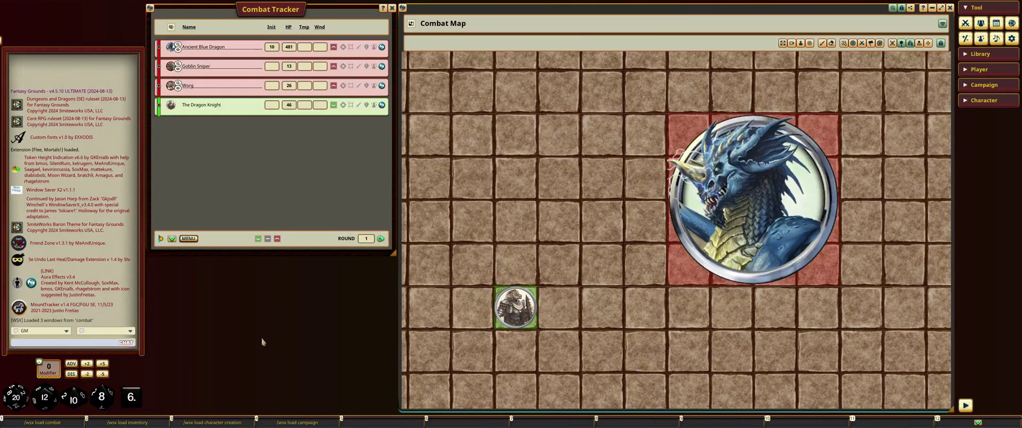
Select the Dragon Knight token and set the Ancient Blue Dragon as its target.
left_click(762, 216)
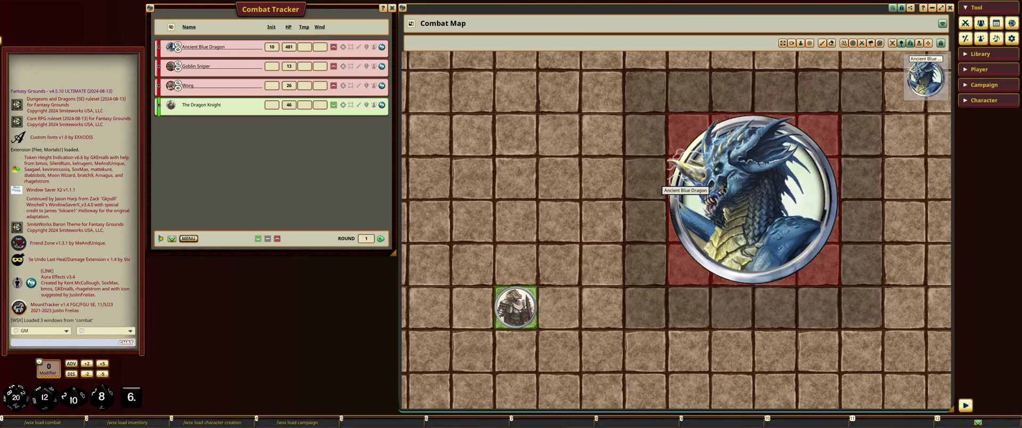
scroll(762, 216, "up", 6)
scroll(762, 219, "up", 4)
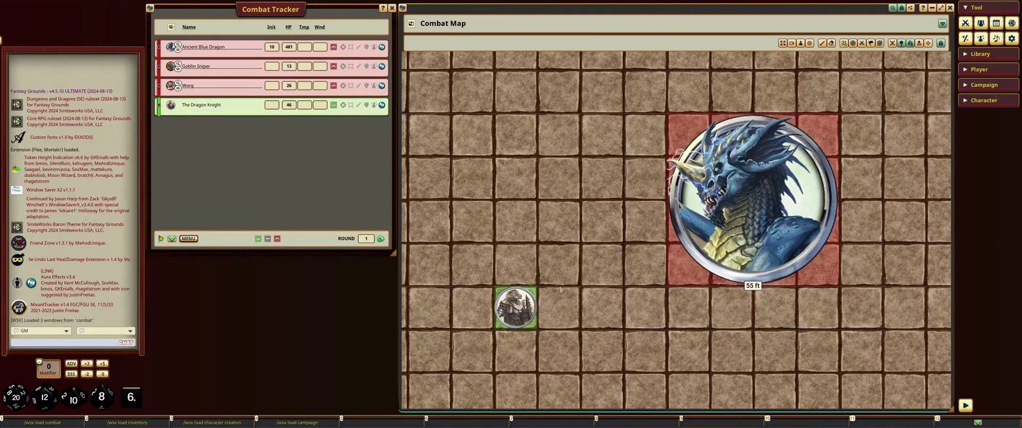
left_click(516, 303)
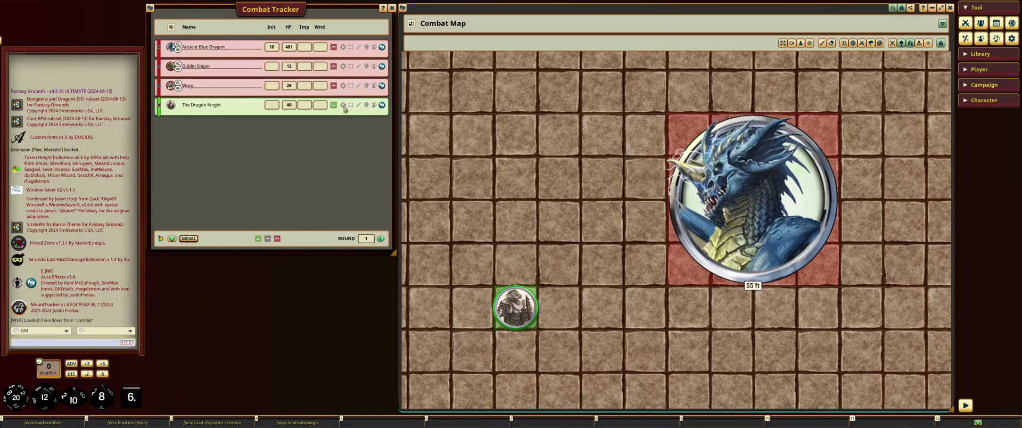
left_click(748, 197, "ctrl")
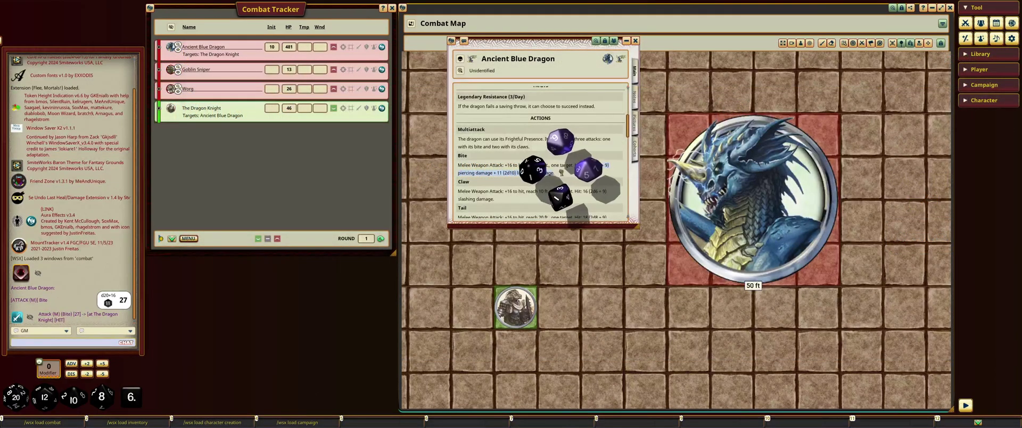
Apply the dragon's Bite damage to the Dragon Knight, then undo it from the tracker.
left_click_drag(532, 169, 515, 307)
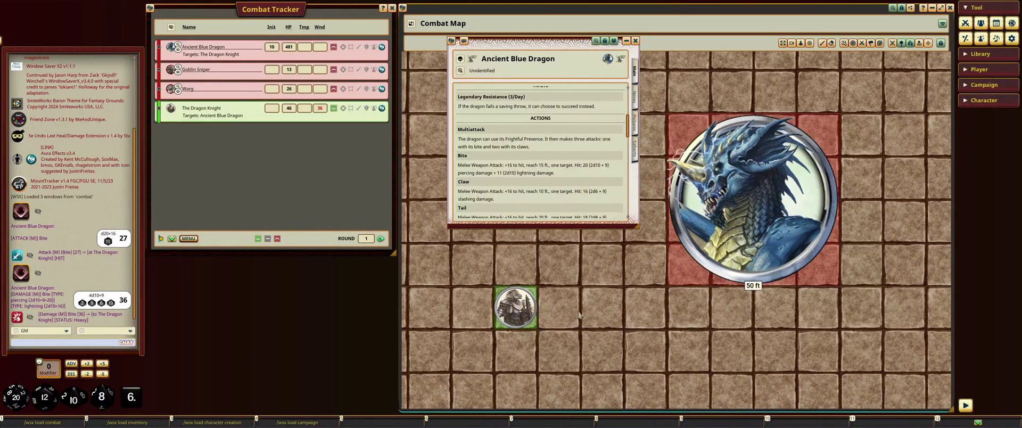
right_click(255, 116)
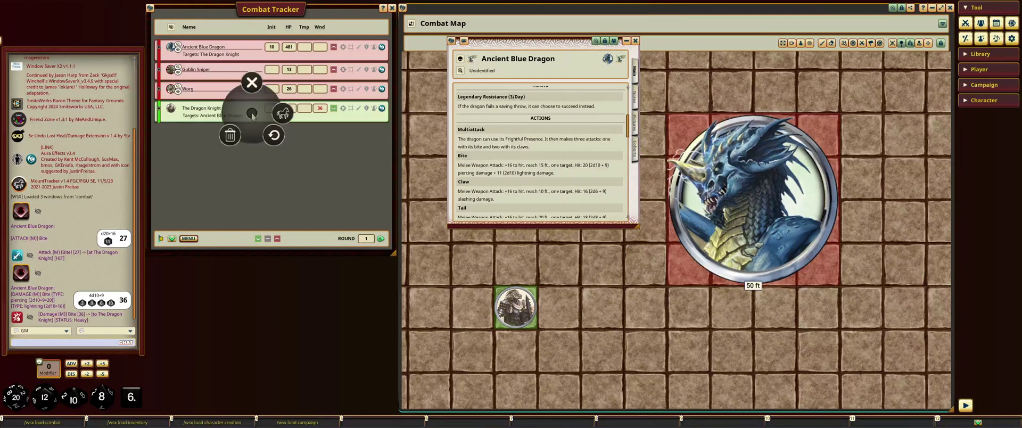
left_click(274, 135)
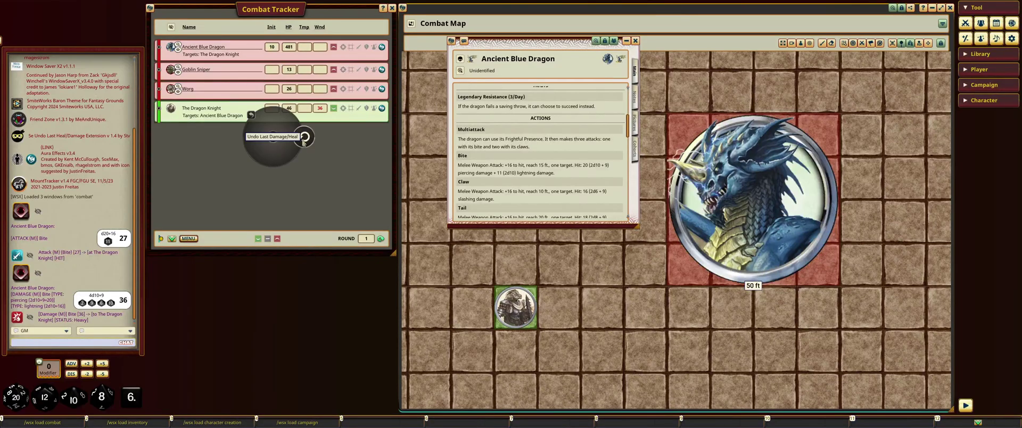
Apply Lightning Breath damage to the Dragon Knight, then undo the damage and its effects.
scroll(532, 159, "down", 5)
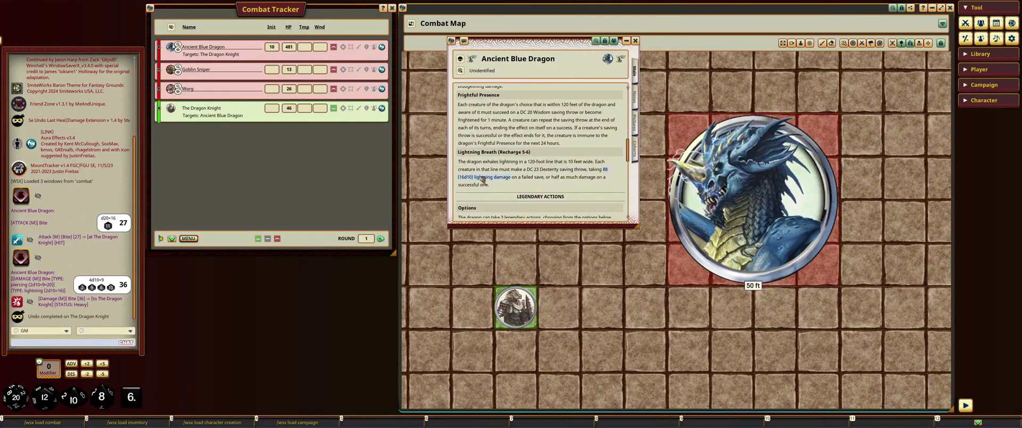
left_click_drag(479, 178, 514, 304)
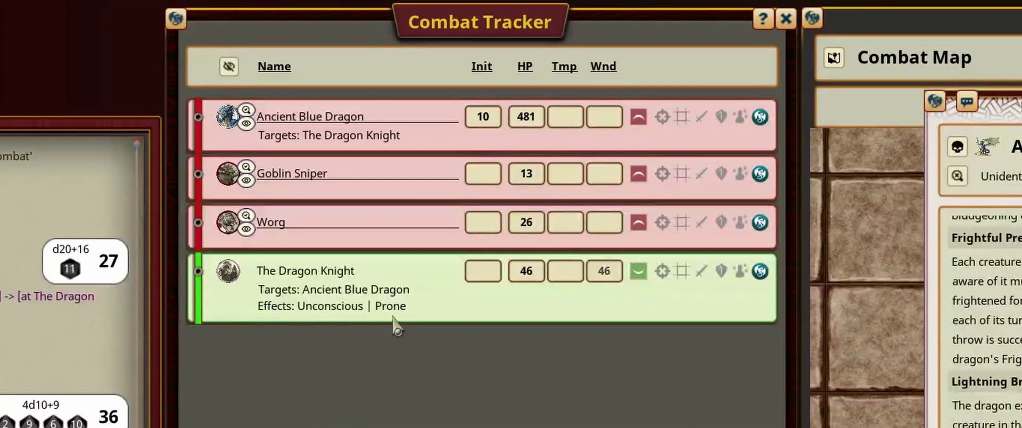
right_click(554, 307)
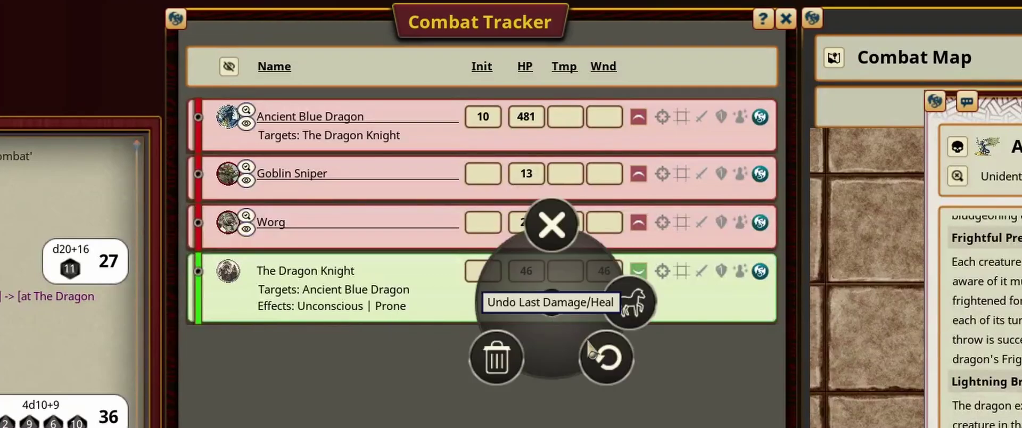
left_click(603, 357)
left_click(682, 358)
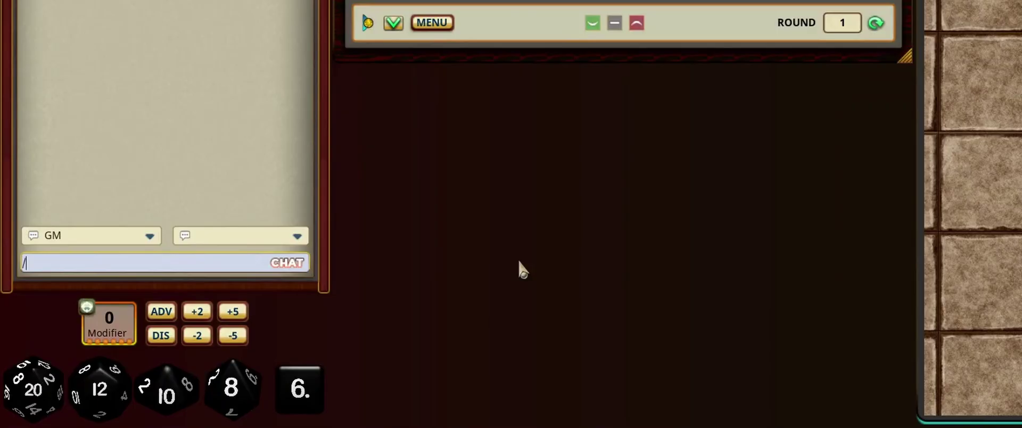
Save the layout as 'dragoncombat', shrink and move the Combat Tracker, then reload 'dragoncombat'.
type("/wsx save dragoncombat")
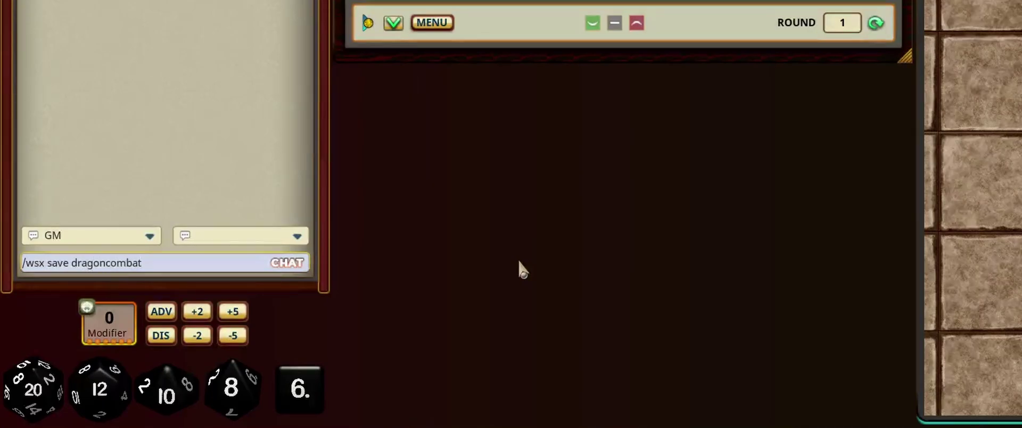
key("Return")
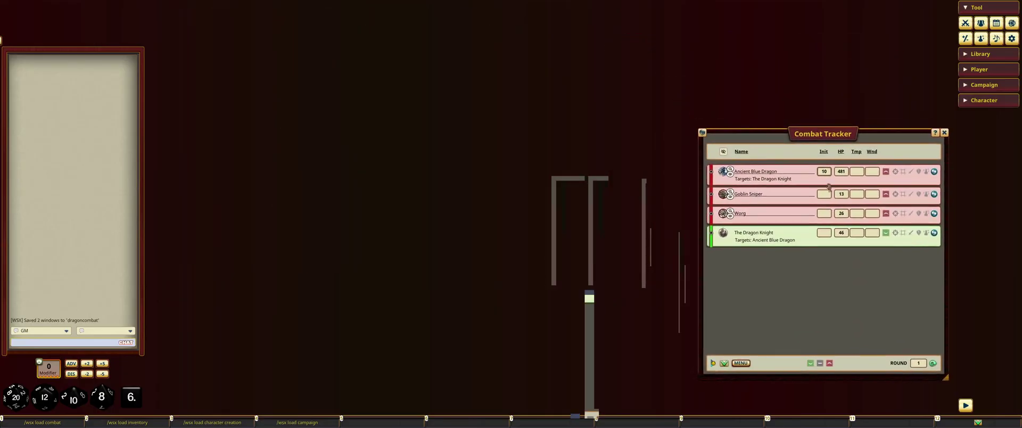
left_click_drag(945, 377, 945, 276)
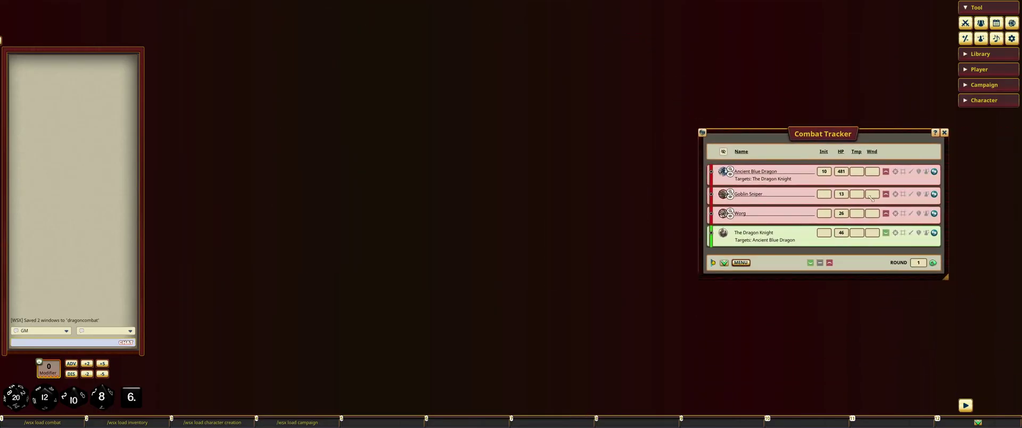
left_click_drag(836, 139, 813, 298)
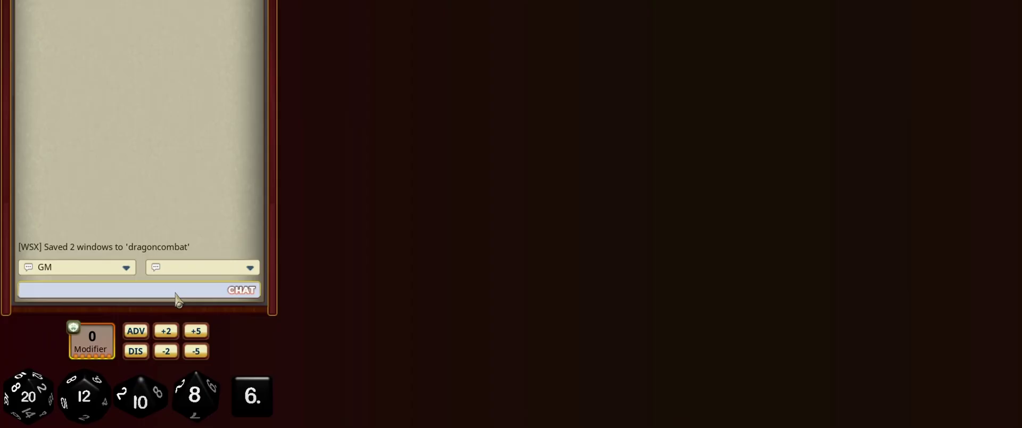
type("/wsx load dragoncombat")
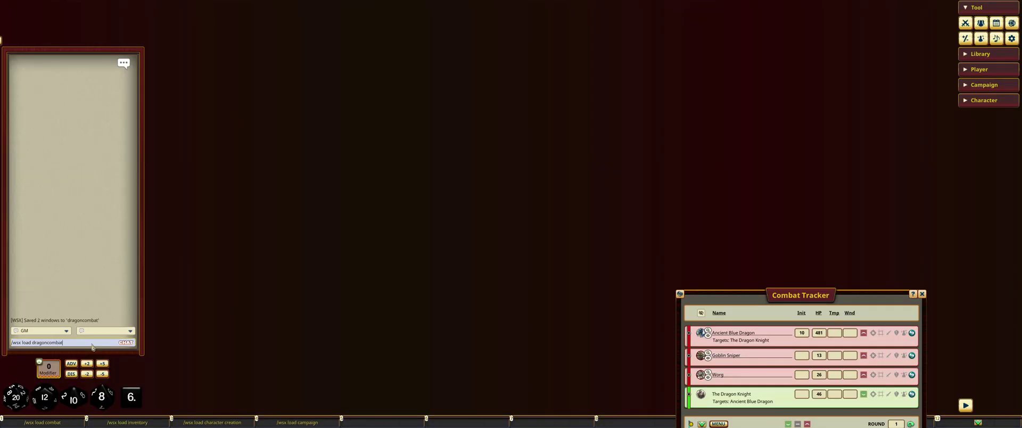
key("Return")
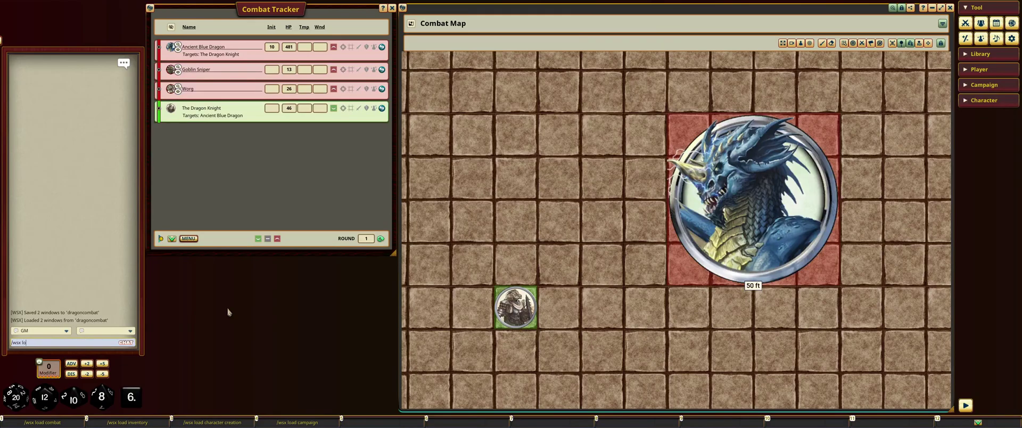
Turn the '/wsx load dragoncombat' chat command into a hotbar shortcut in slot 5.
type("/wsx load dragoncombat")
left_click_drag(63, 343, 221, 364)
left_click_drag(334, 410, 383, 424)
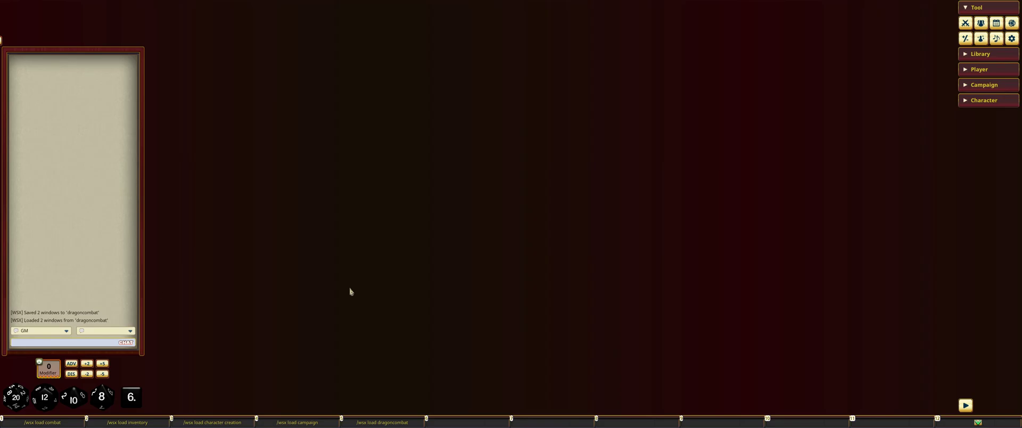
Load the dragoncombat, campaign, character creation, inventory and combat layouts from the hotbar in turn.
left_click(375, 423)
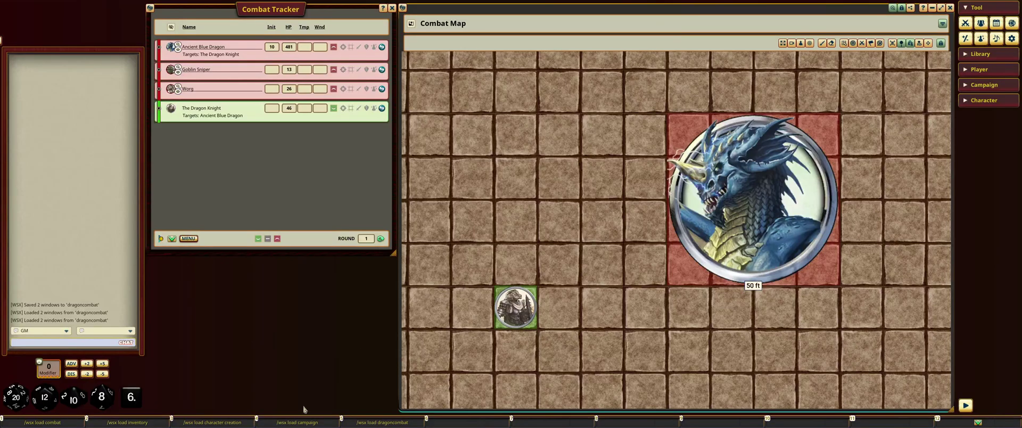
left_click(300, 423)
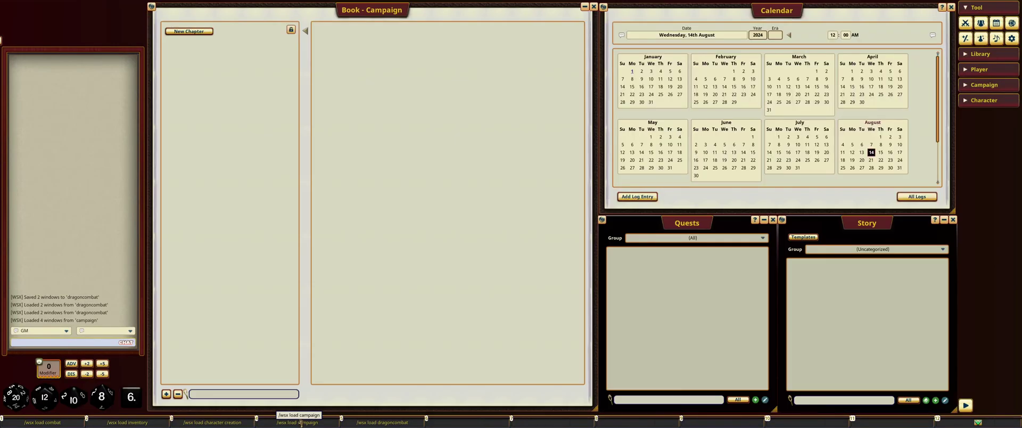
left_click(227, 423)
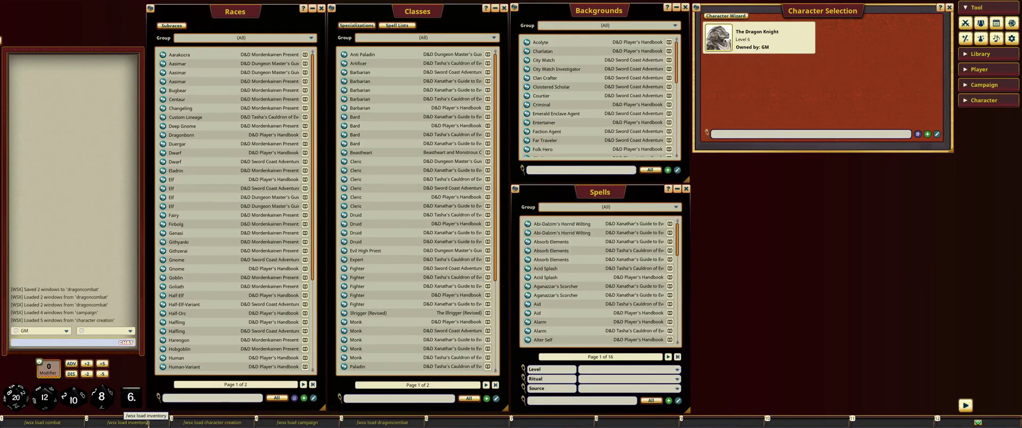
left_click(148, 422)
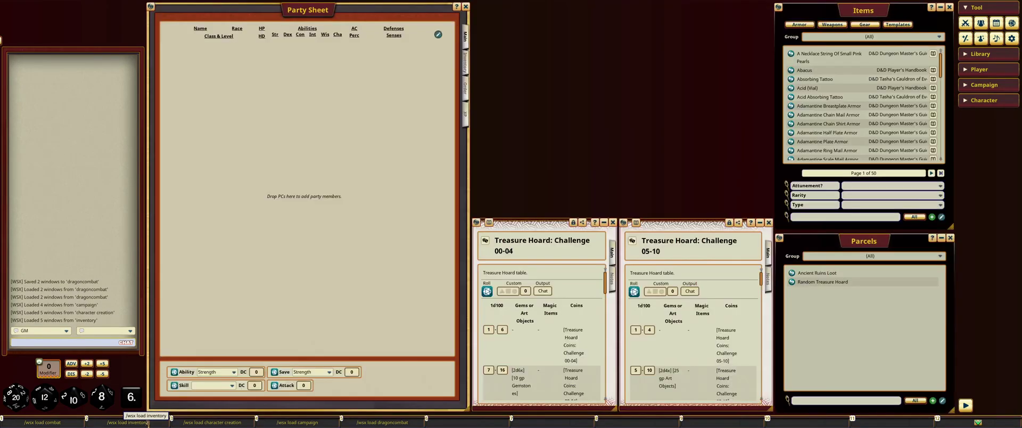
left_click(58, 422)
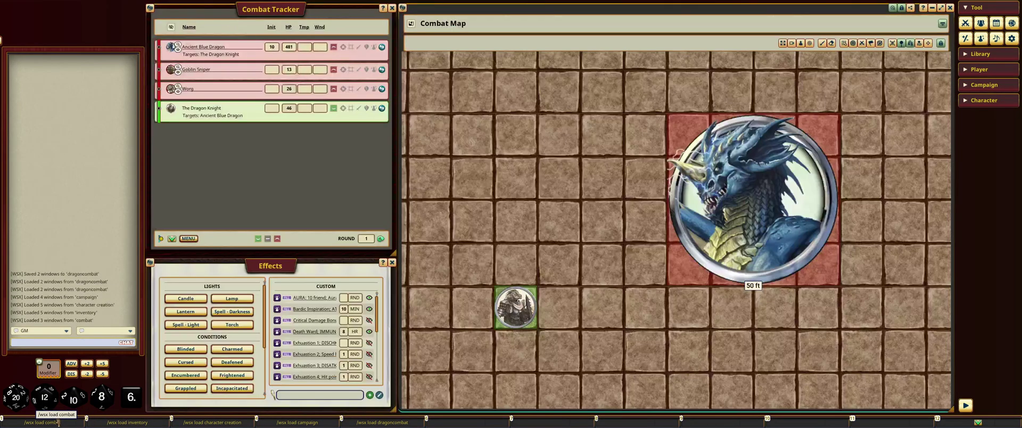